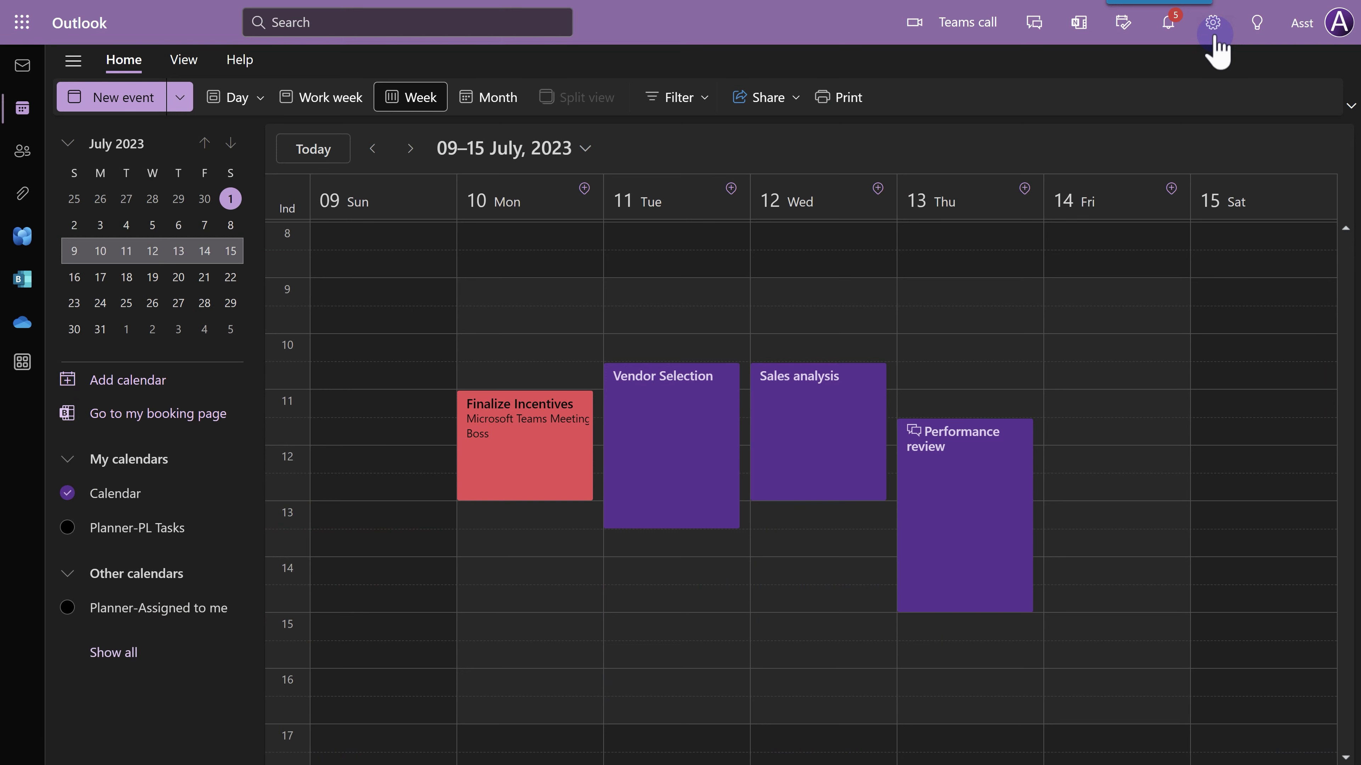
Step: Turn on automatic replies, found by searching the settings for 'automatic'
left_click(1213, 22)
left_click(156, 107)
type("automatic")
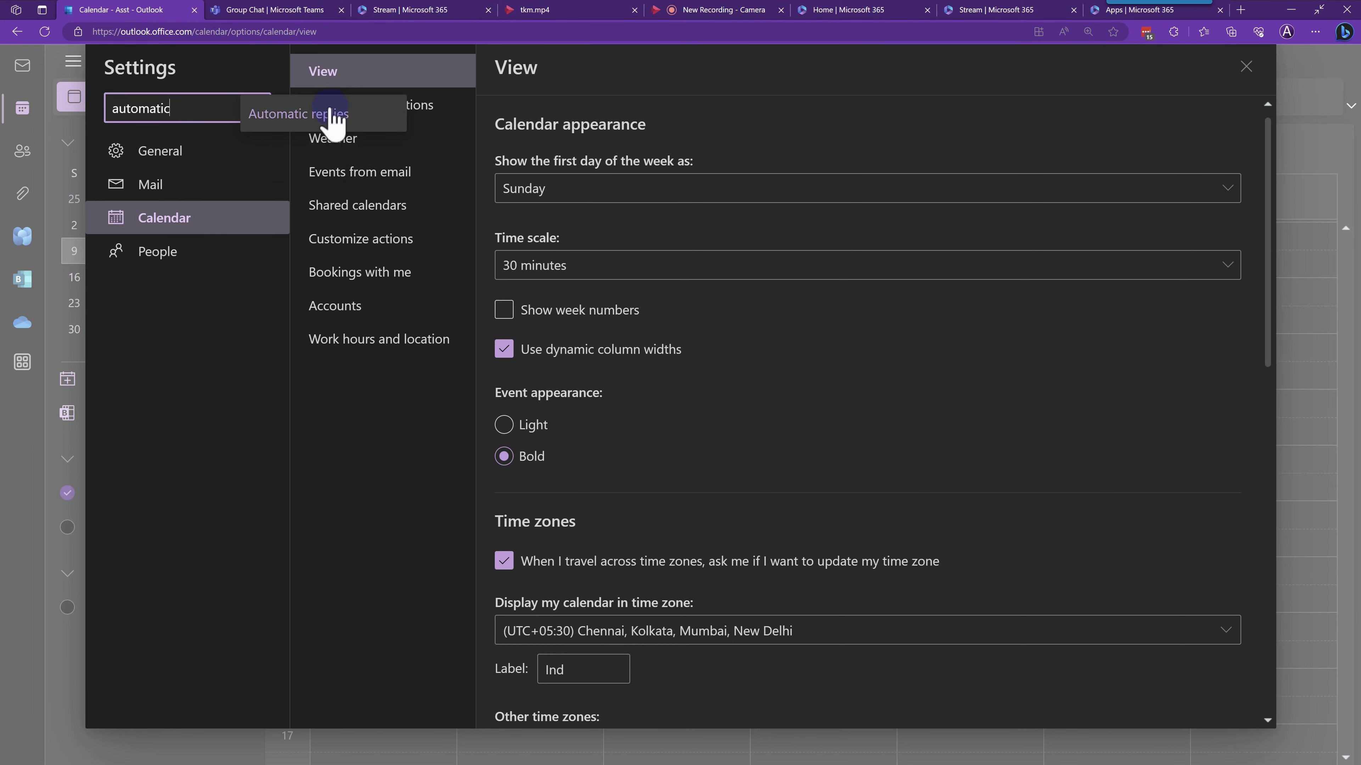
left_click(332, 113)
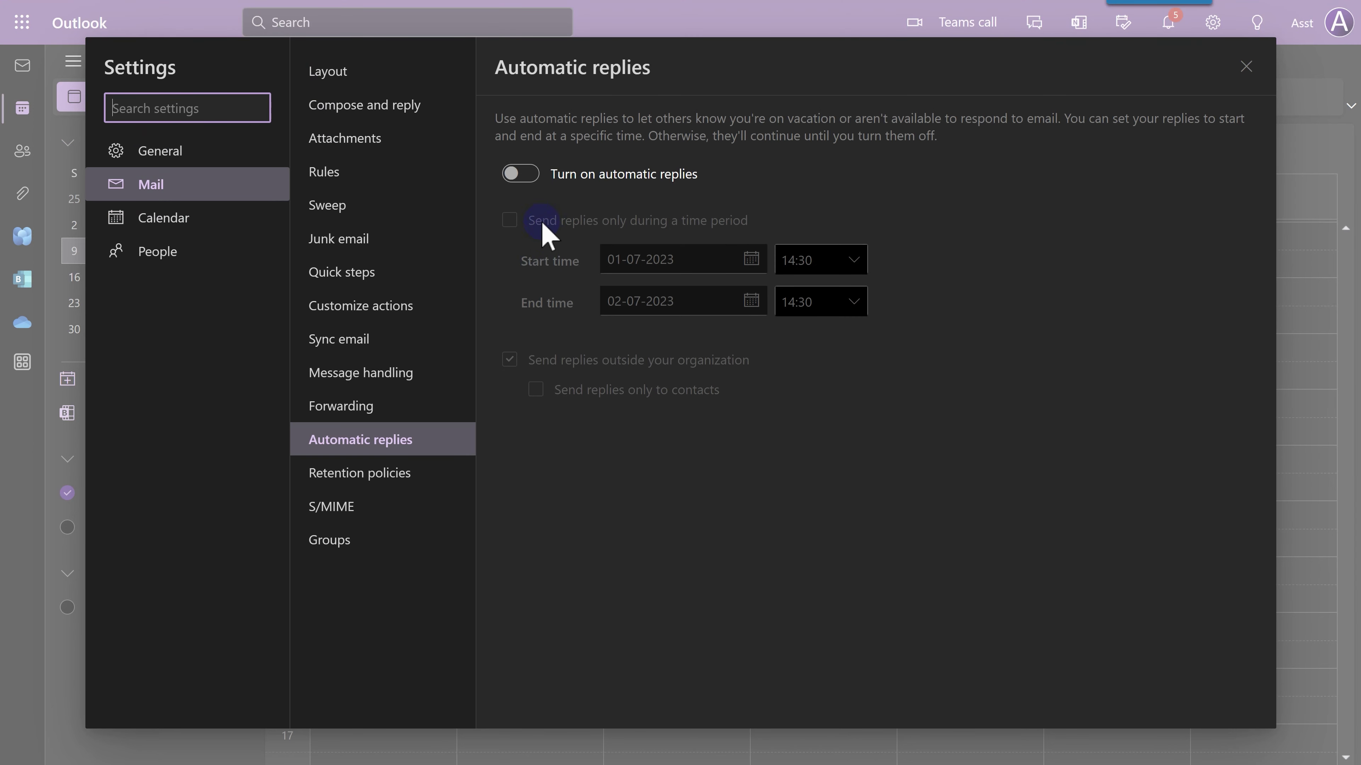
left_click(527, 177)
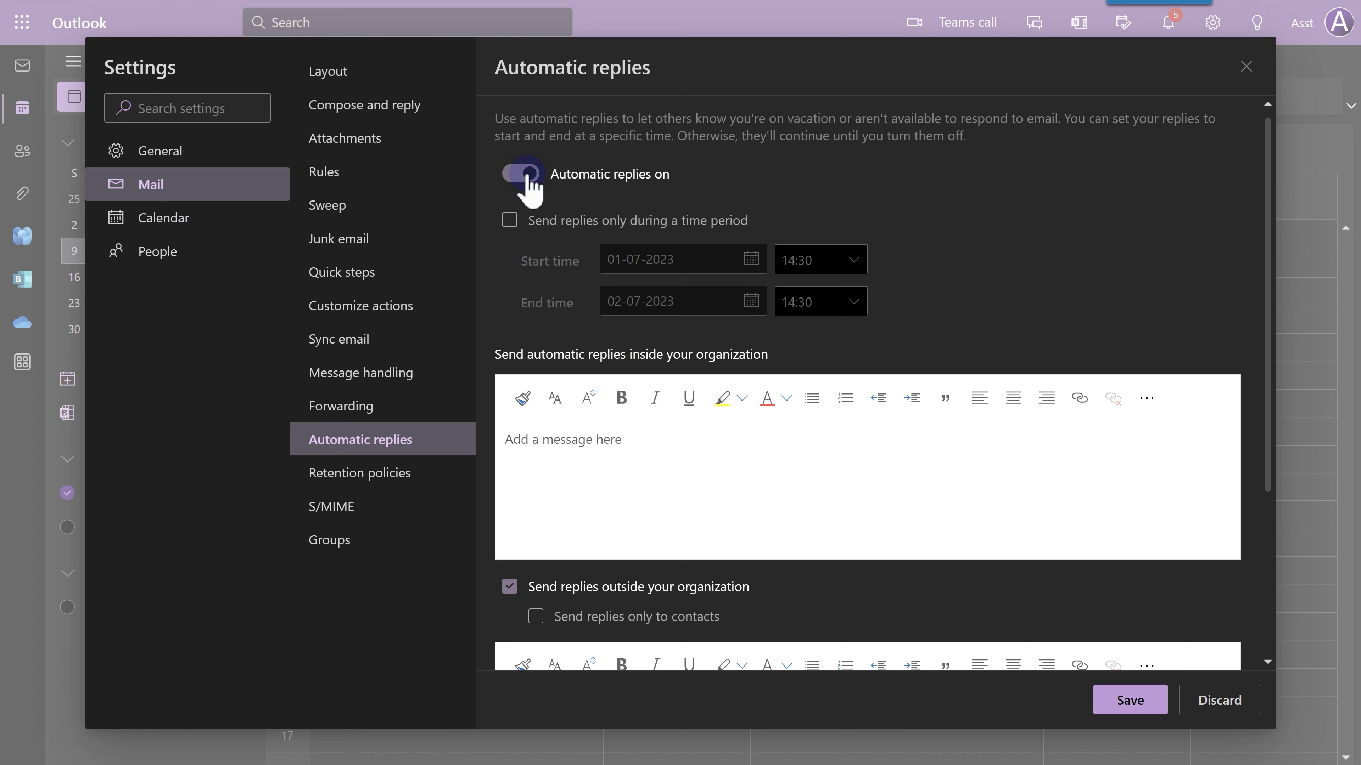
Step: Limit automatic replies to 9 July 14:30 through 15 July 2023 14:30
left_click(510, 221)
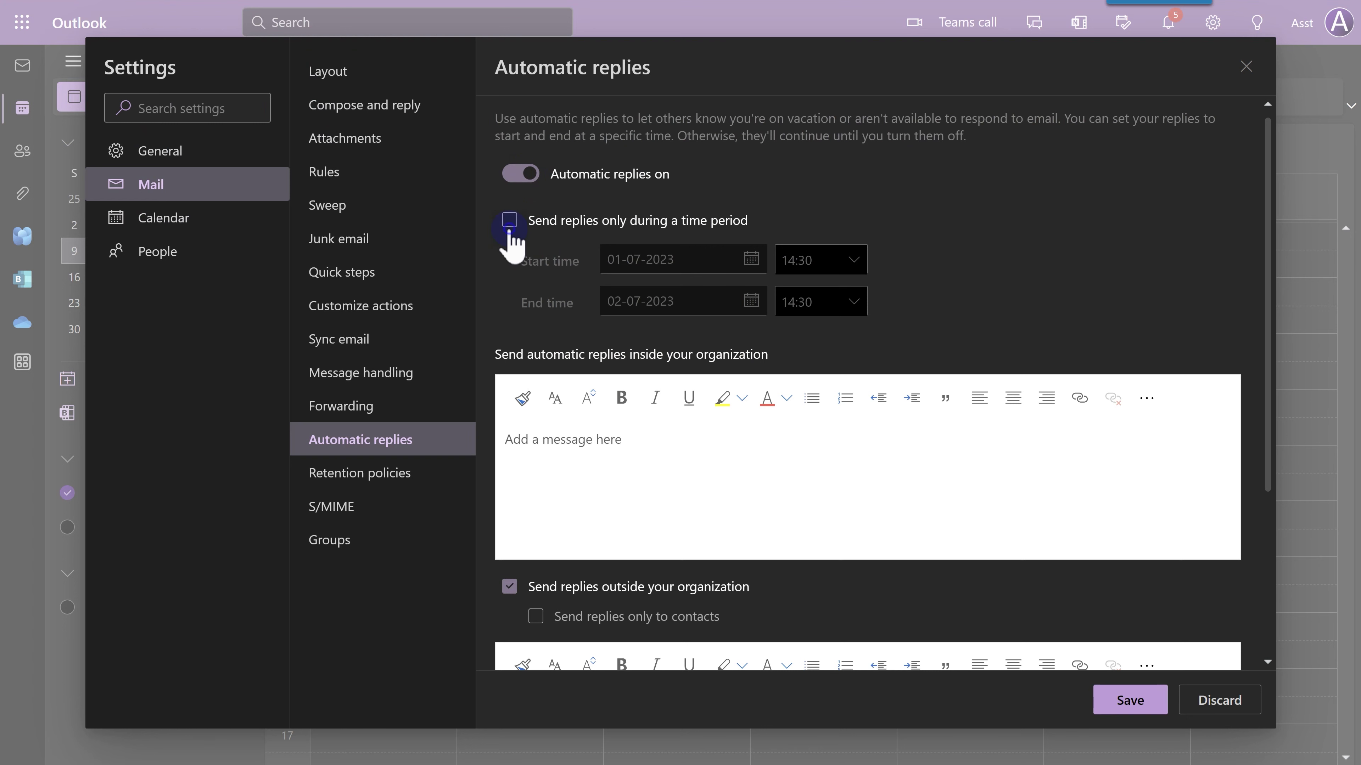
left_click(744, 268)
left_click(624, 407)
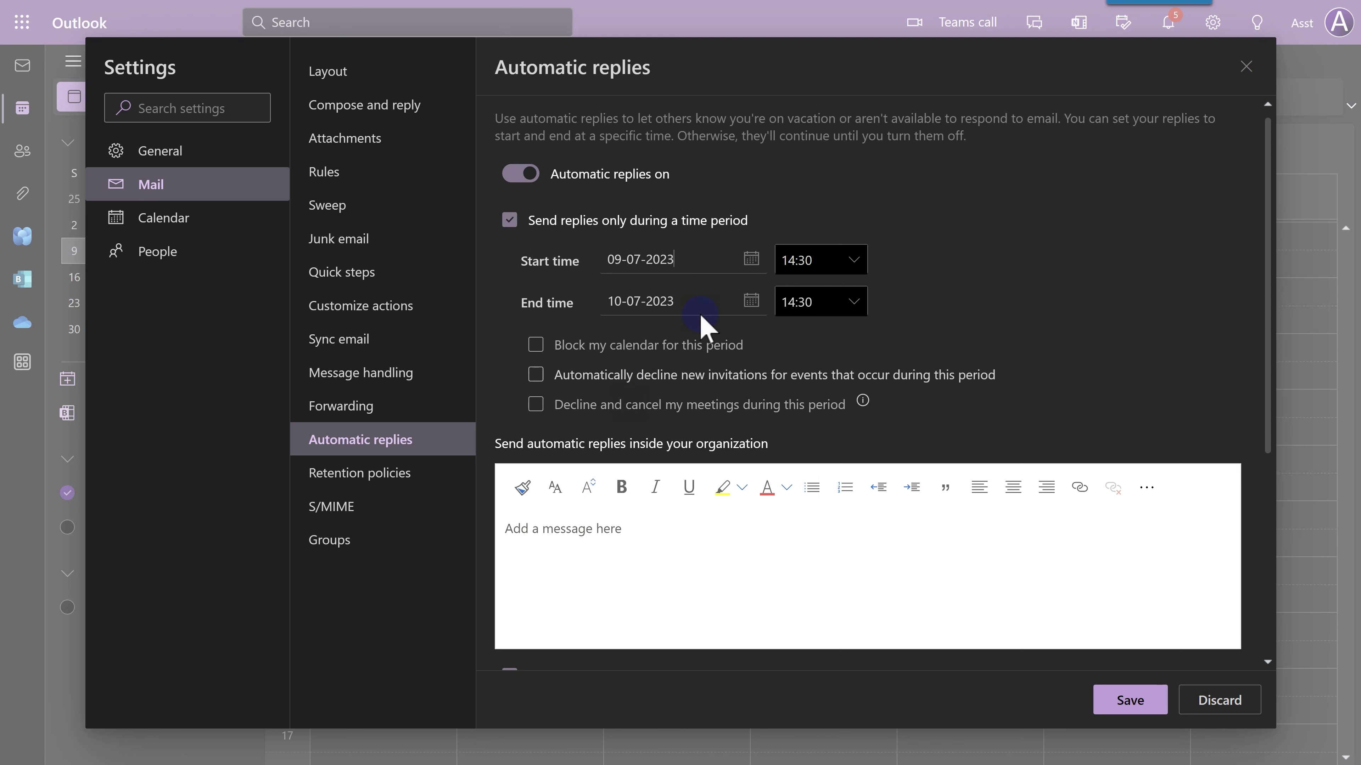
left_click(752, 301)
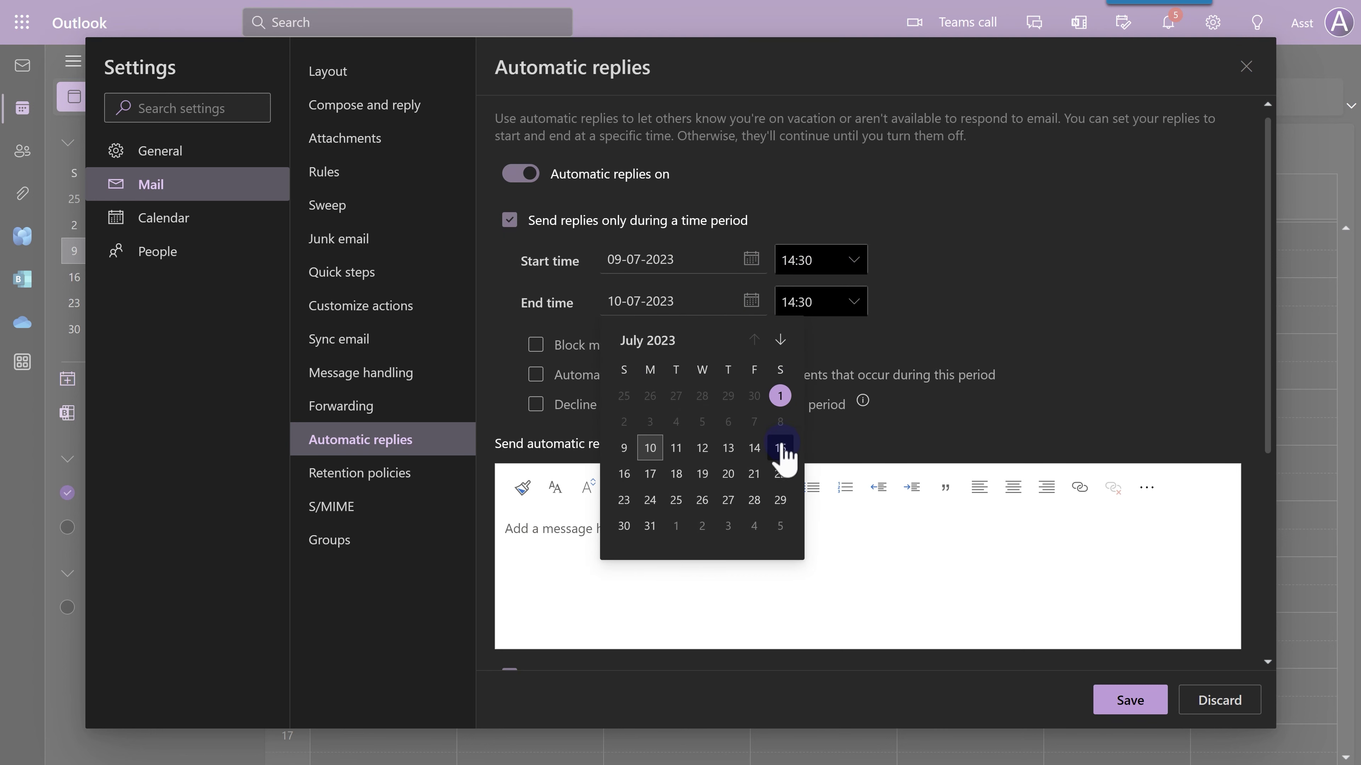
left_click(780, 448)
left_click(595, 529)
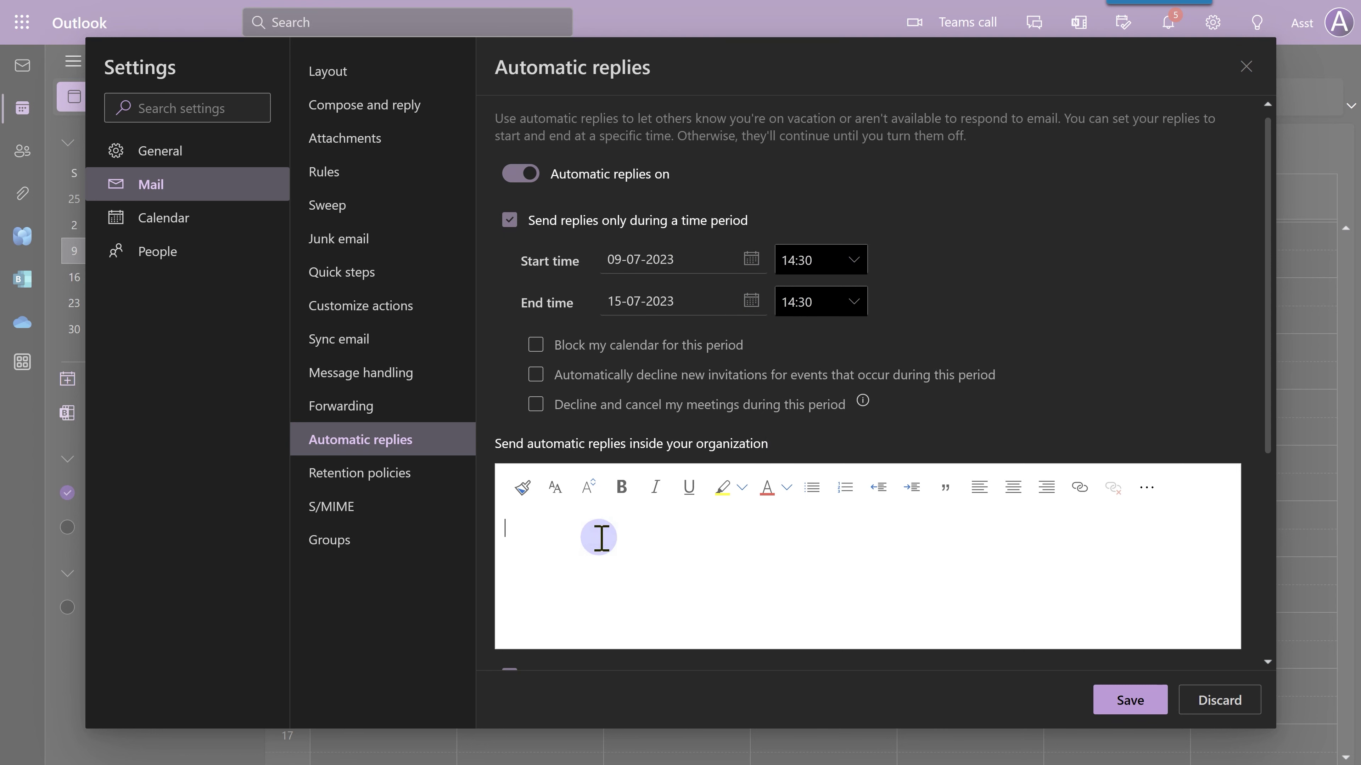
Step: Paste the reason, alternative email and colleague contacts internally; reply 'generic message' to outside senders
type("the reason alternative email id colleague contact details")
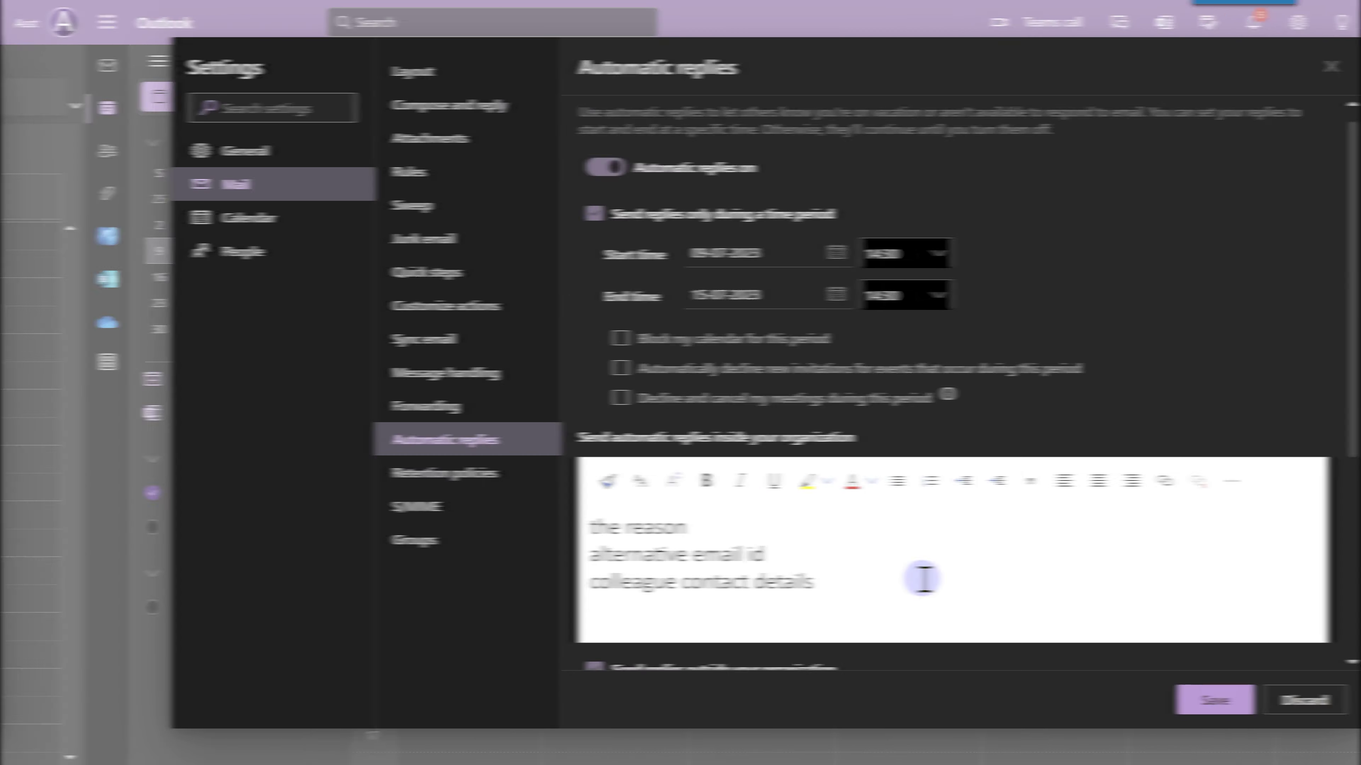
scroll(754, 509, "down", 5)
left_click(750, 511)
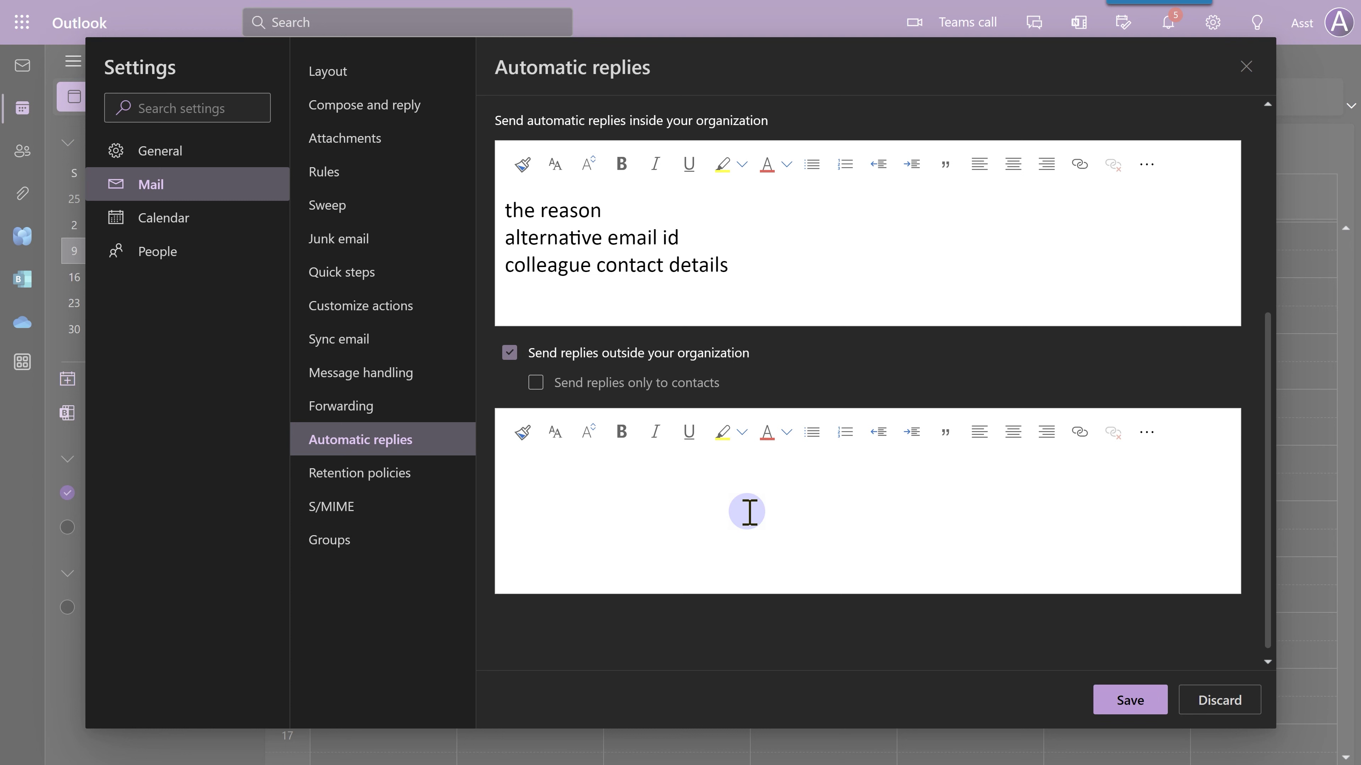
type("generic message")
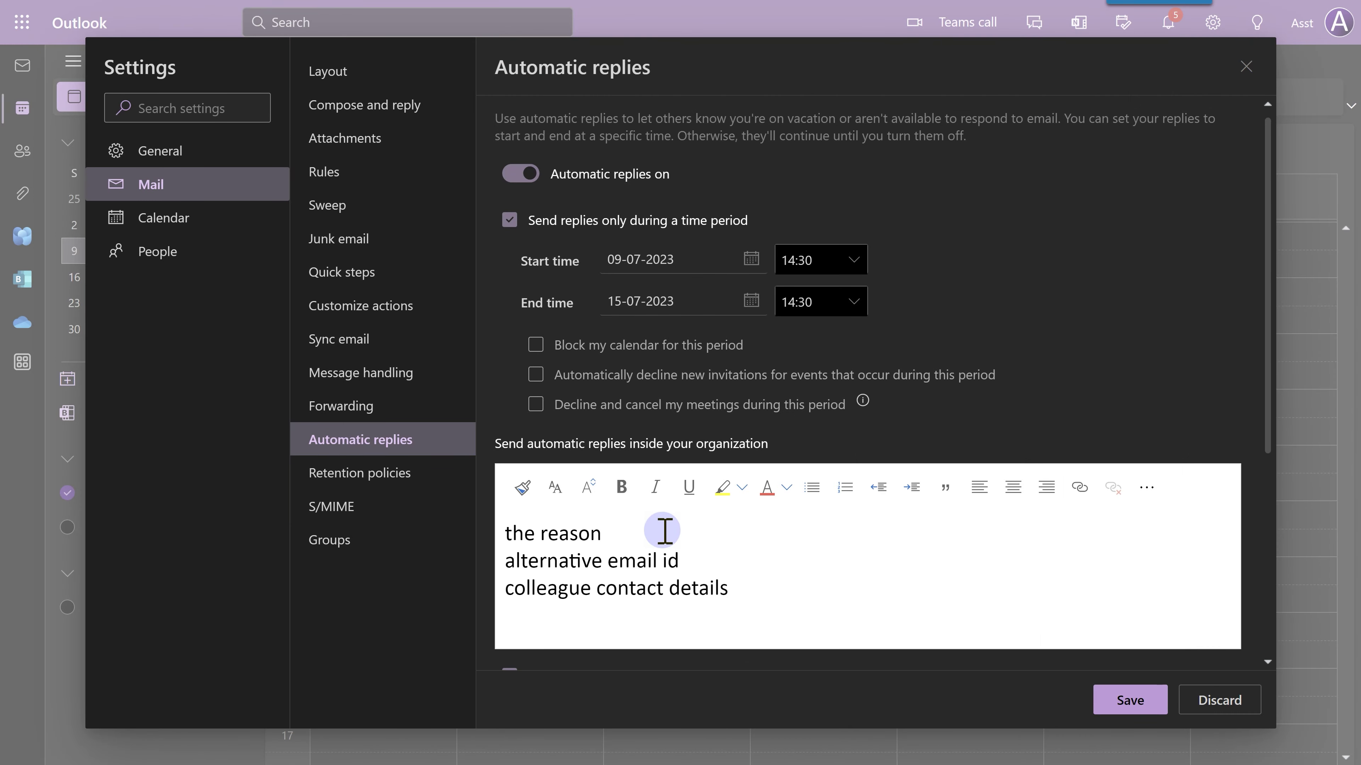
Step: Block the calendar as 'Study leave', auto-decline new invitations, and decline and cancel meetings
left_click(535, 346)
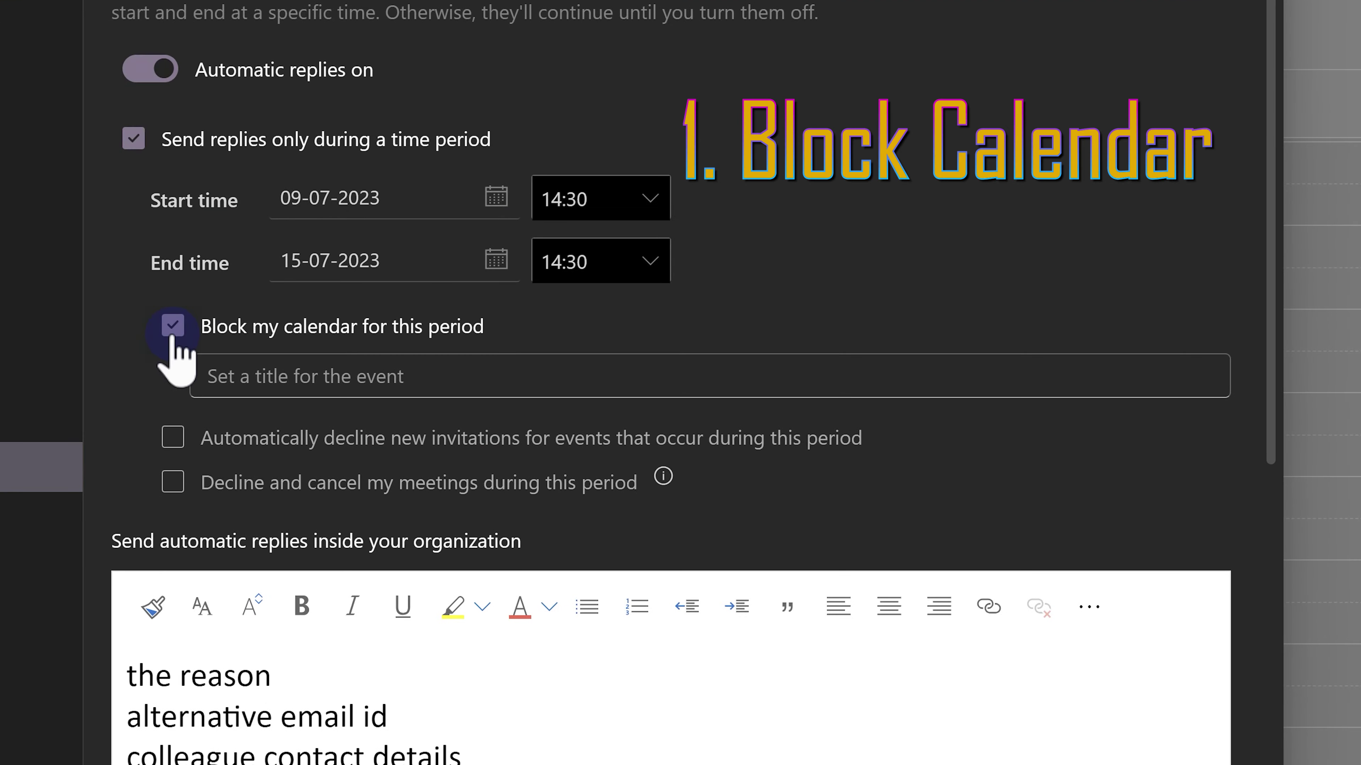
left_click(229, 386)
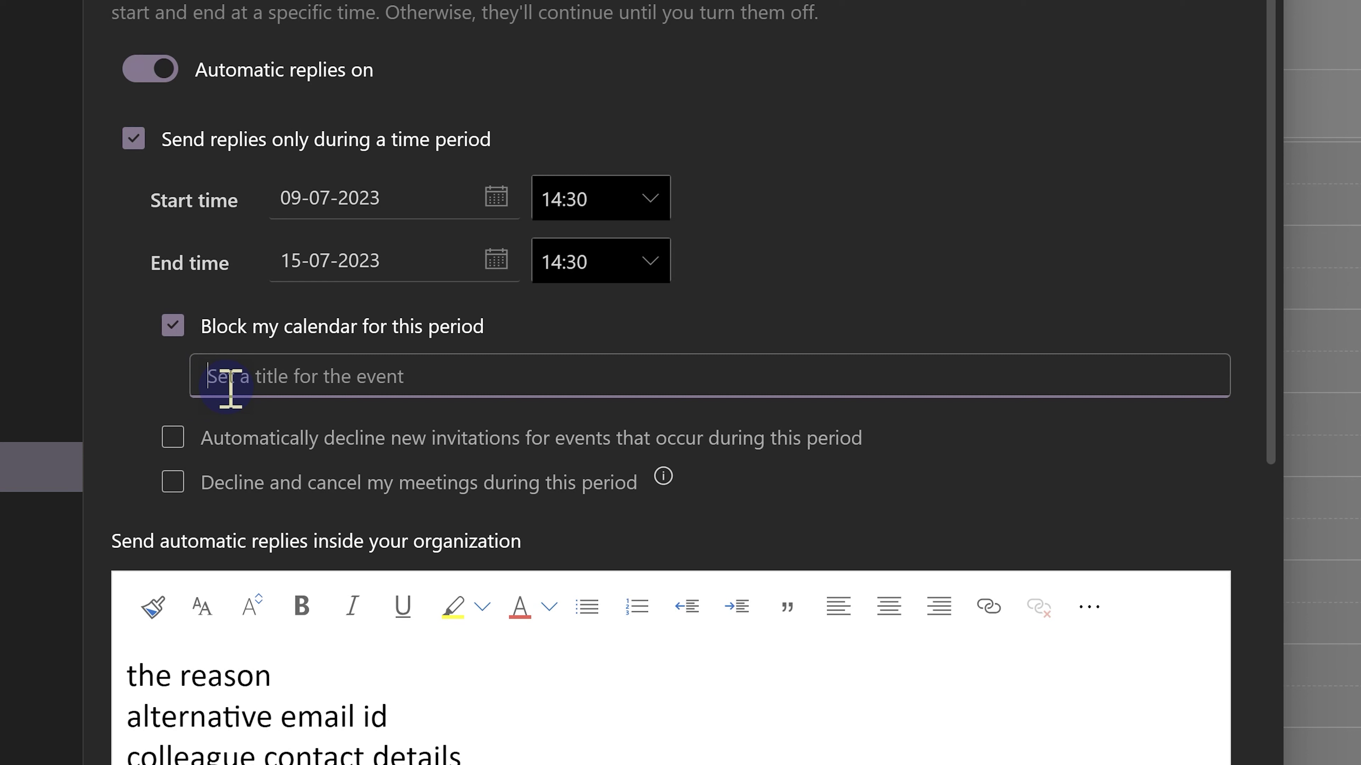
type("Study leave")
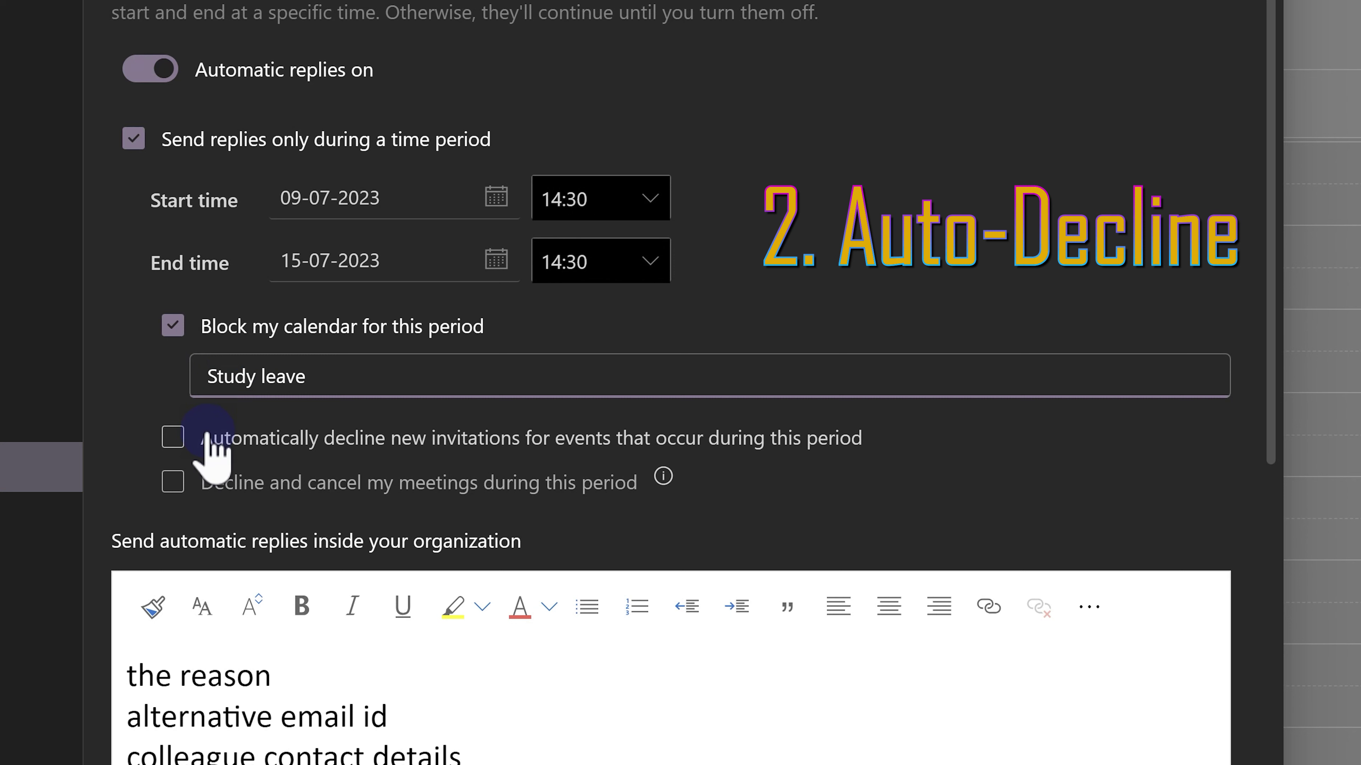
left_click(214, 456)
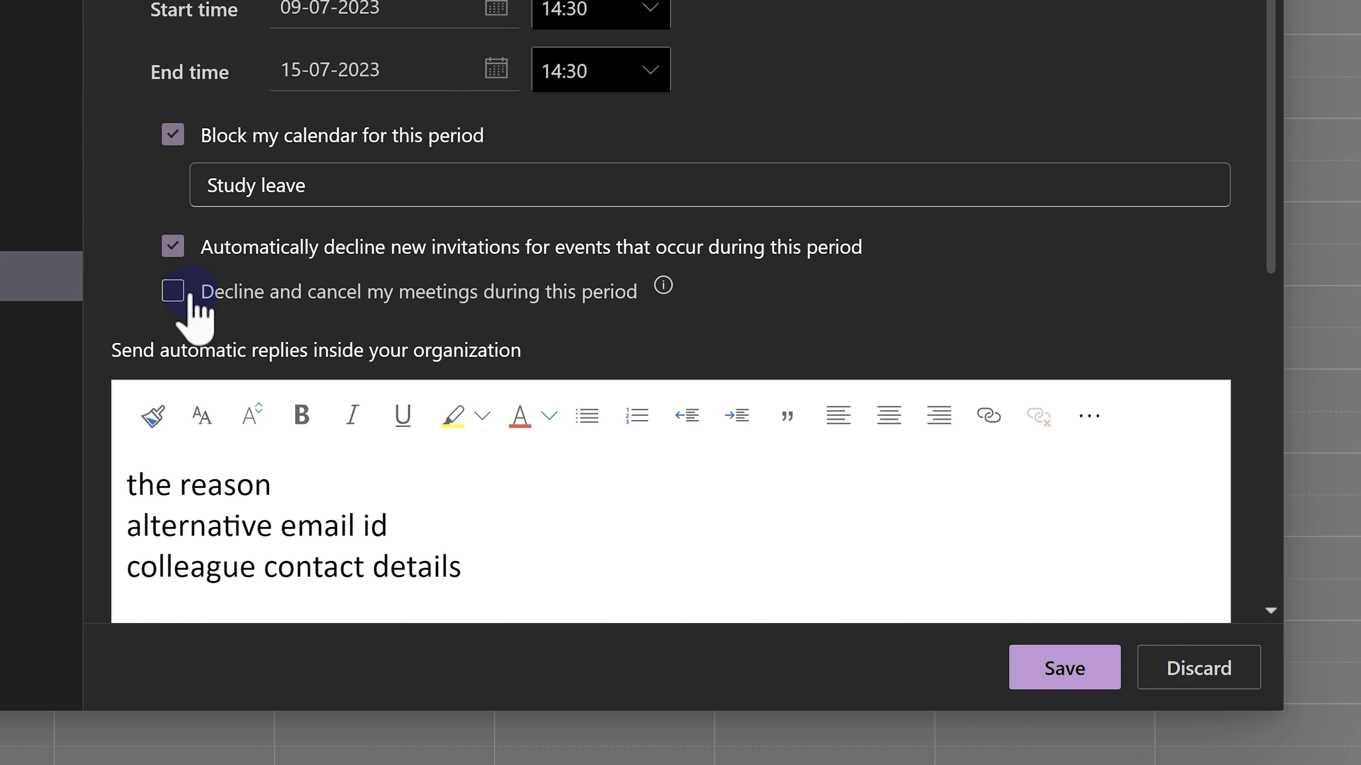
left_click(191, 296)
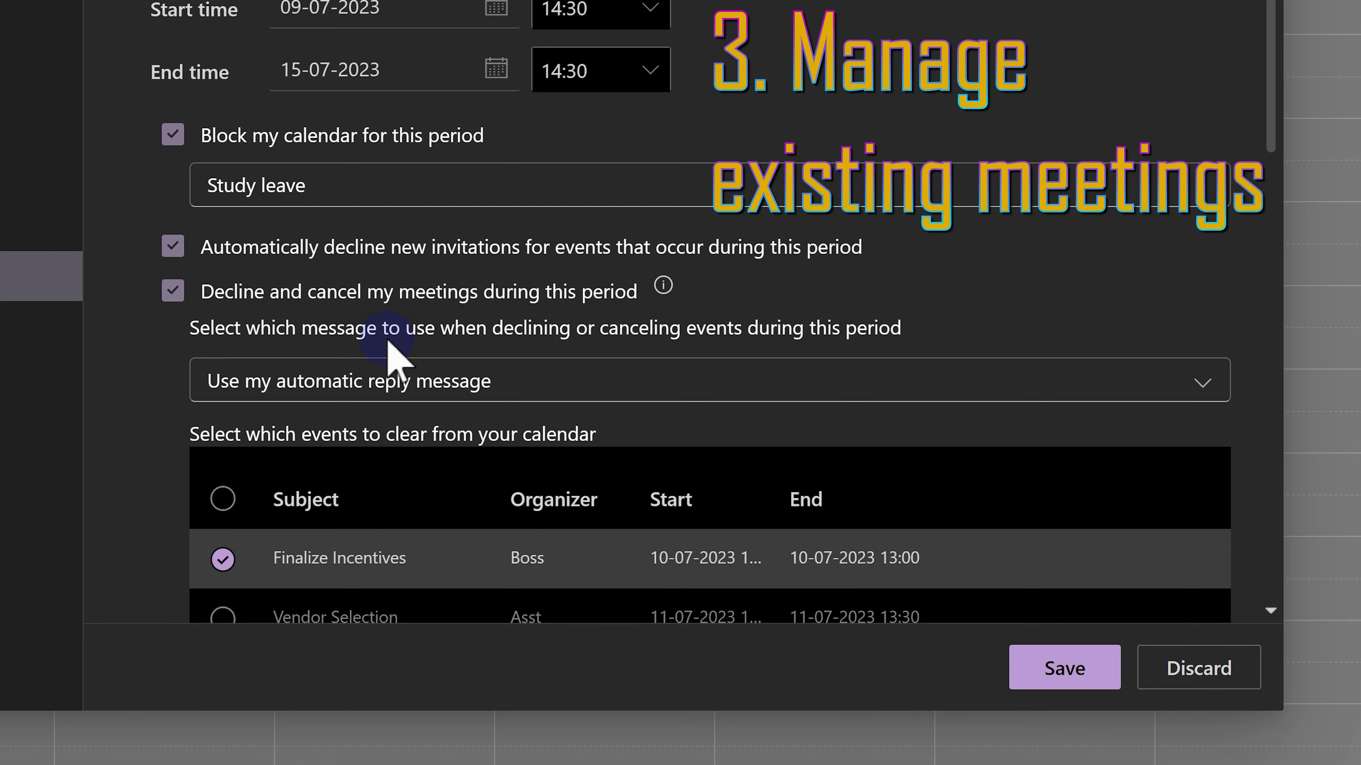
Step: Select all four meetings, Finalize Incentives through Performance review, for clearing
scroll(461, 552, "down", 5)
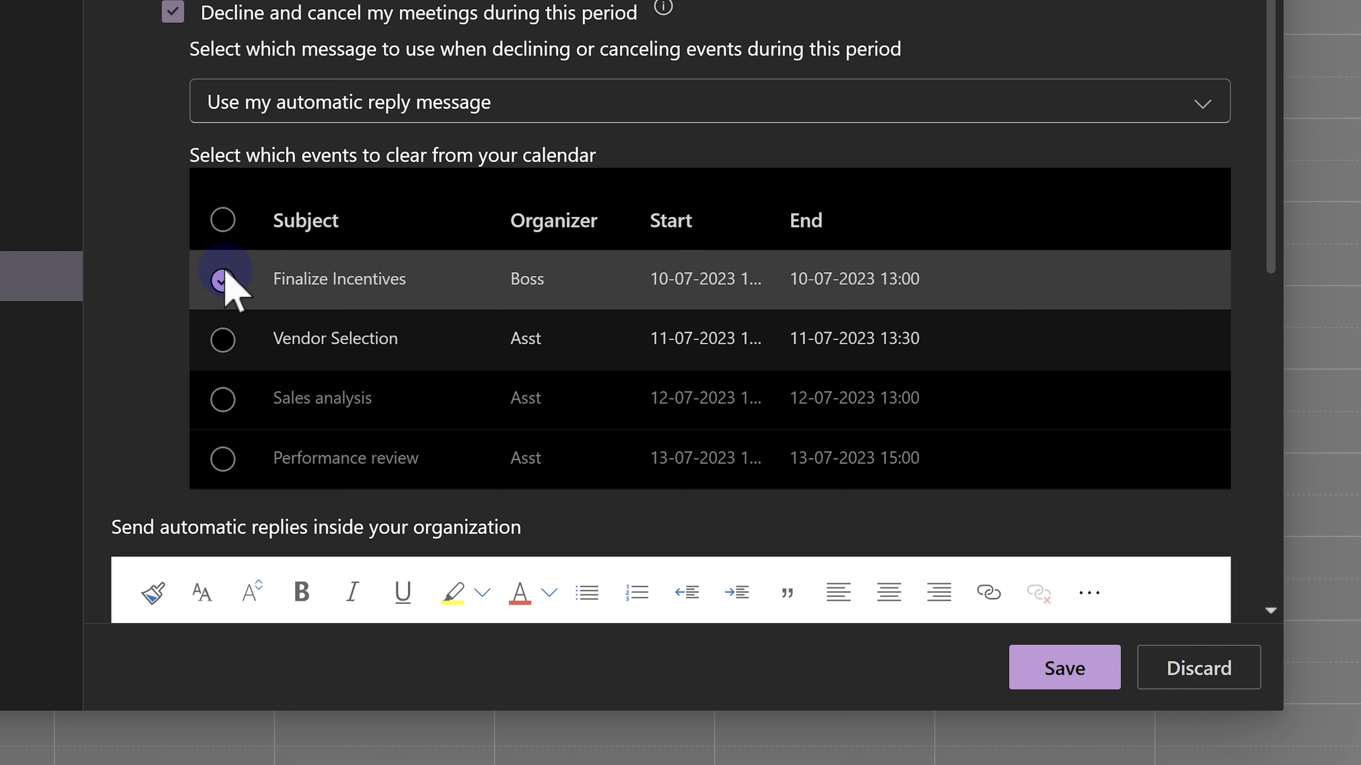
left_click(222, 228)
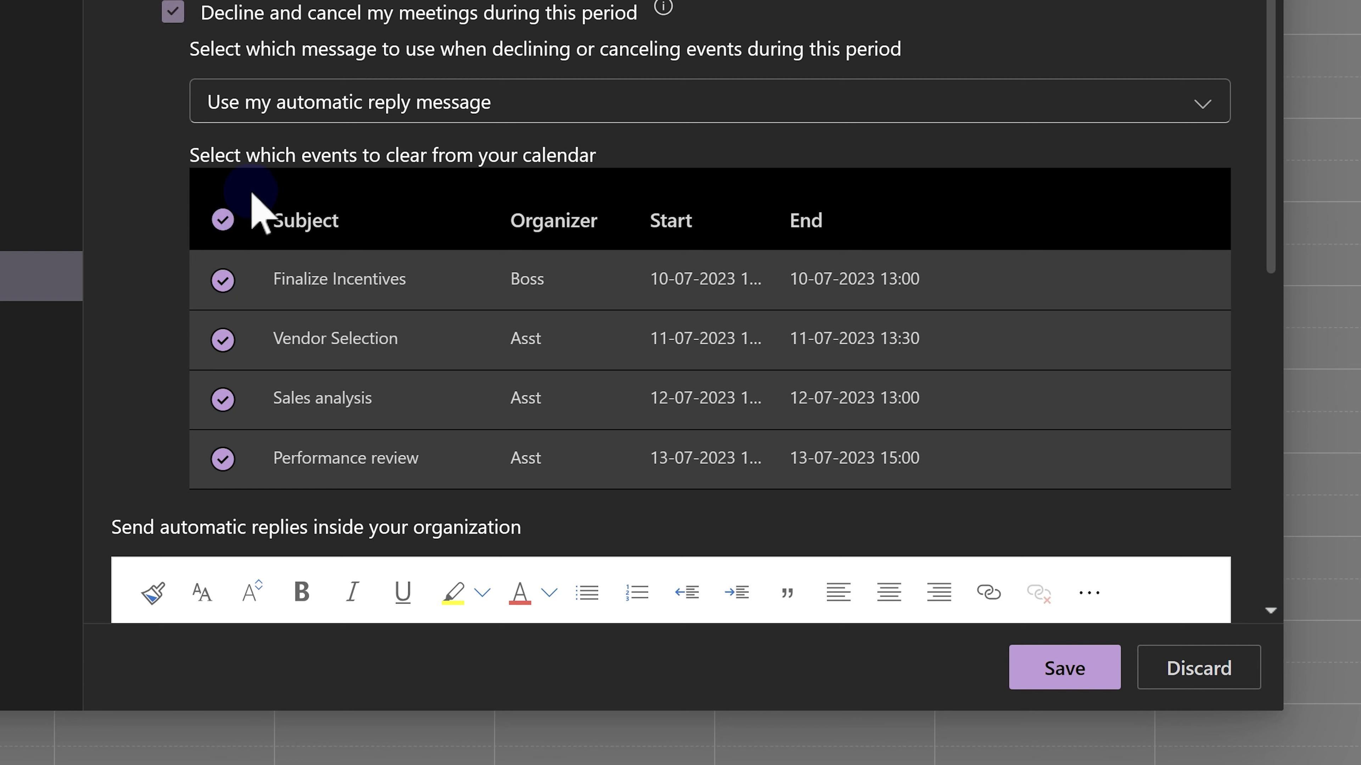
left_click(301, 97)
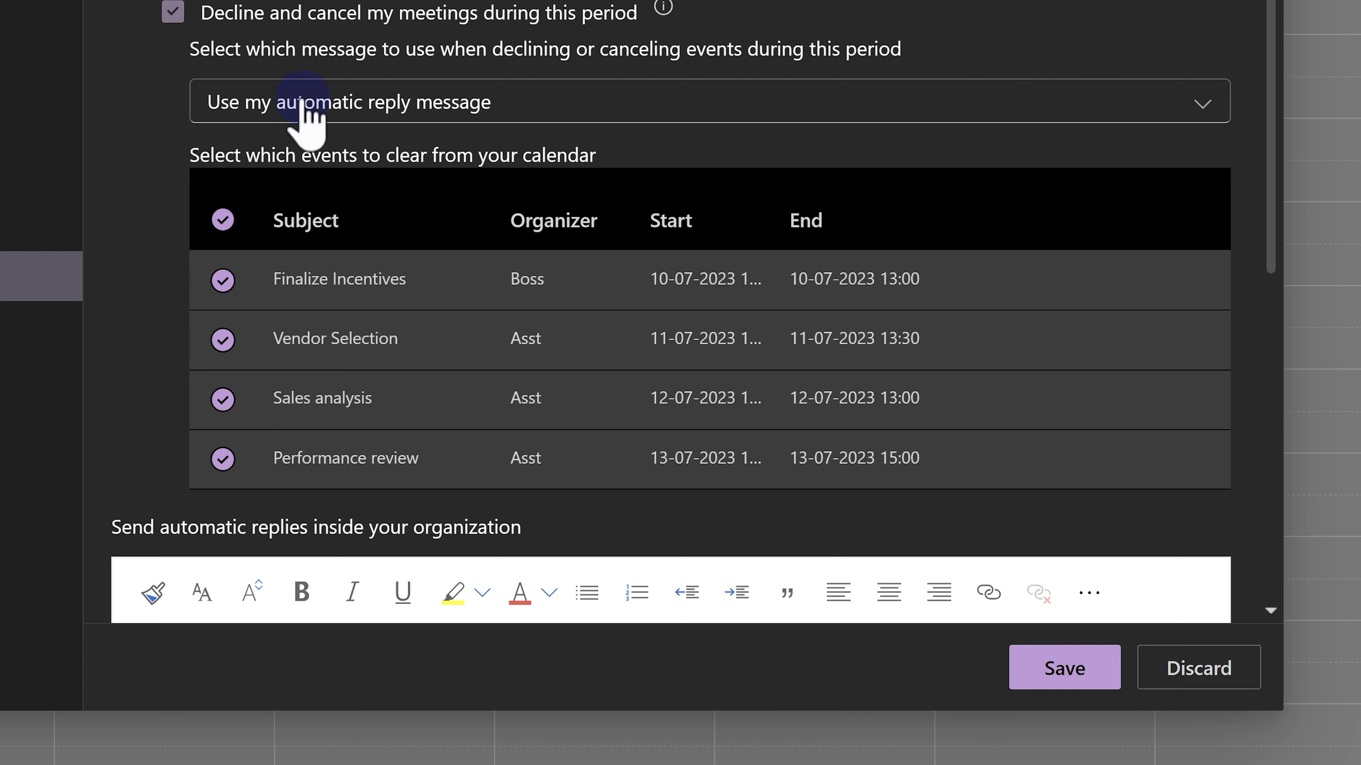
scroll(322, 458, "down", 5)
left_click(290, 456)
scroll(289, 456, "up", 10)
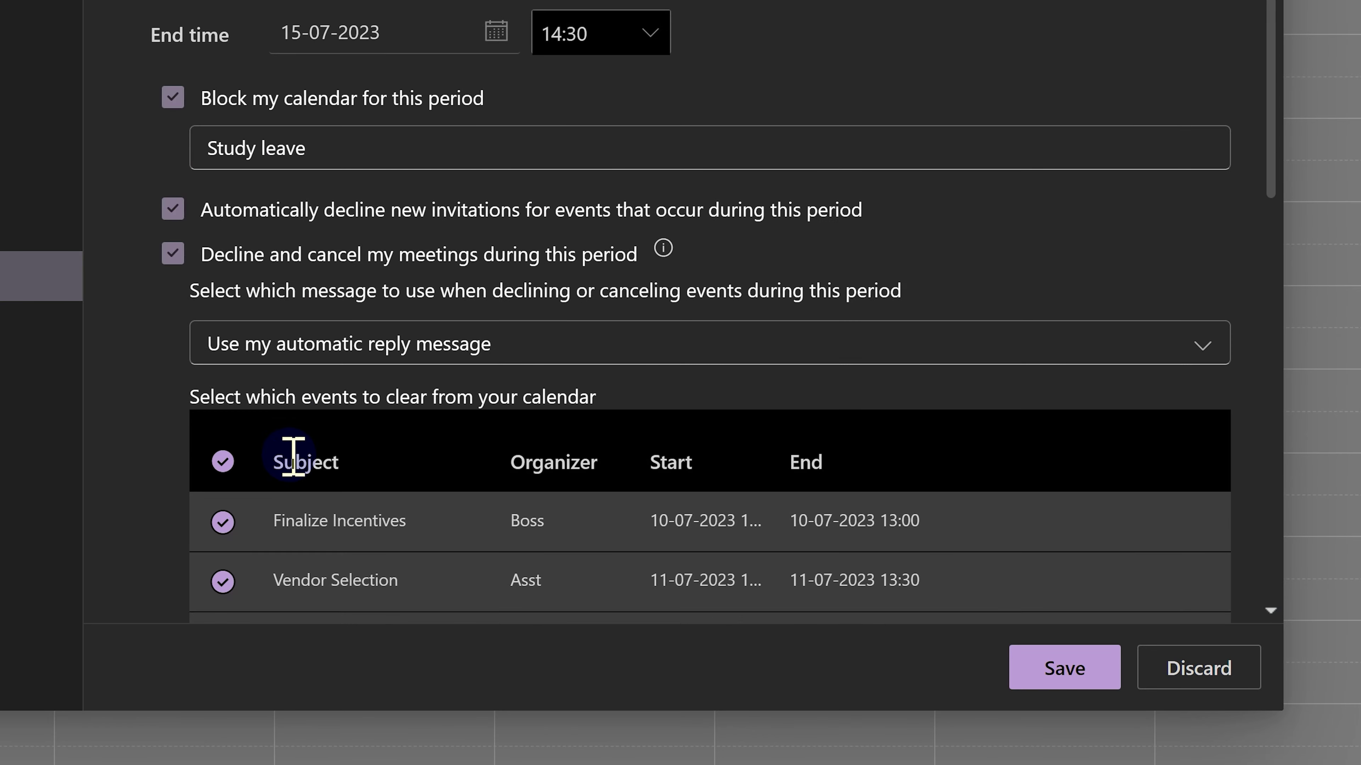
scroll(300, 423, "down", 1)
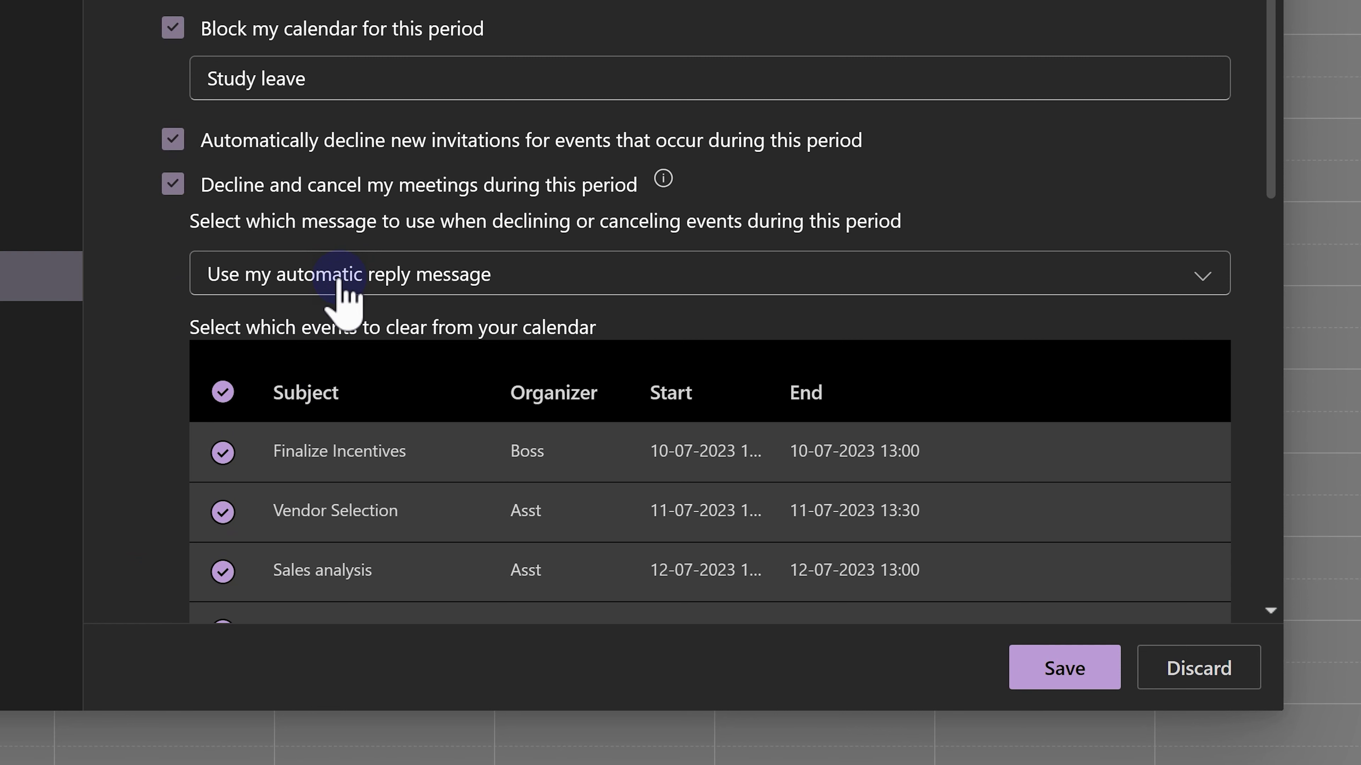
Step: Use the separate cancellation message 'Different message' and save the automatic reply settings
left_click(338, 280)
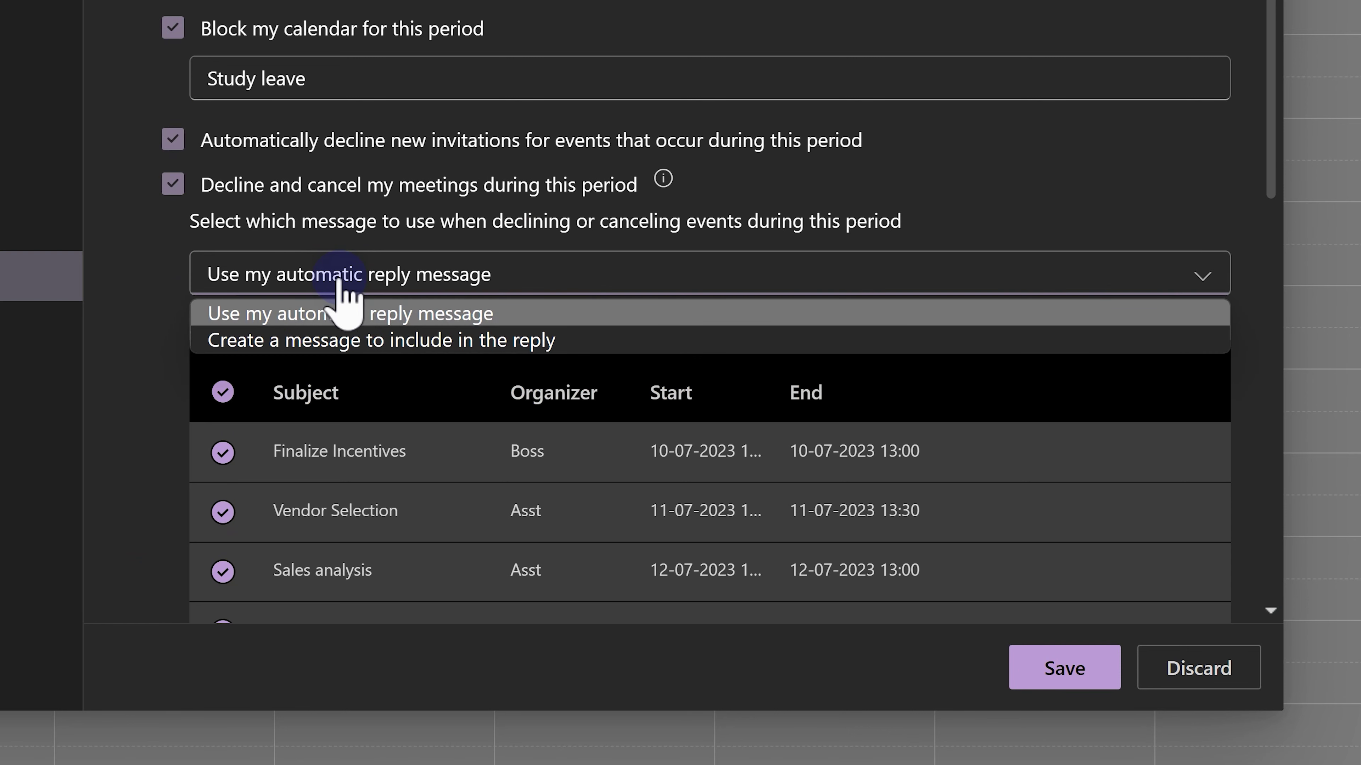
left_click(317, 348)
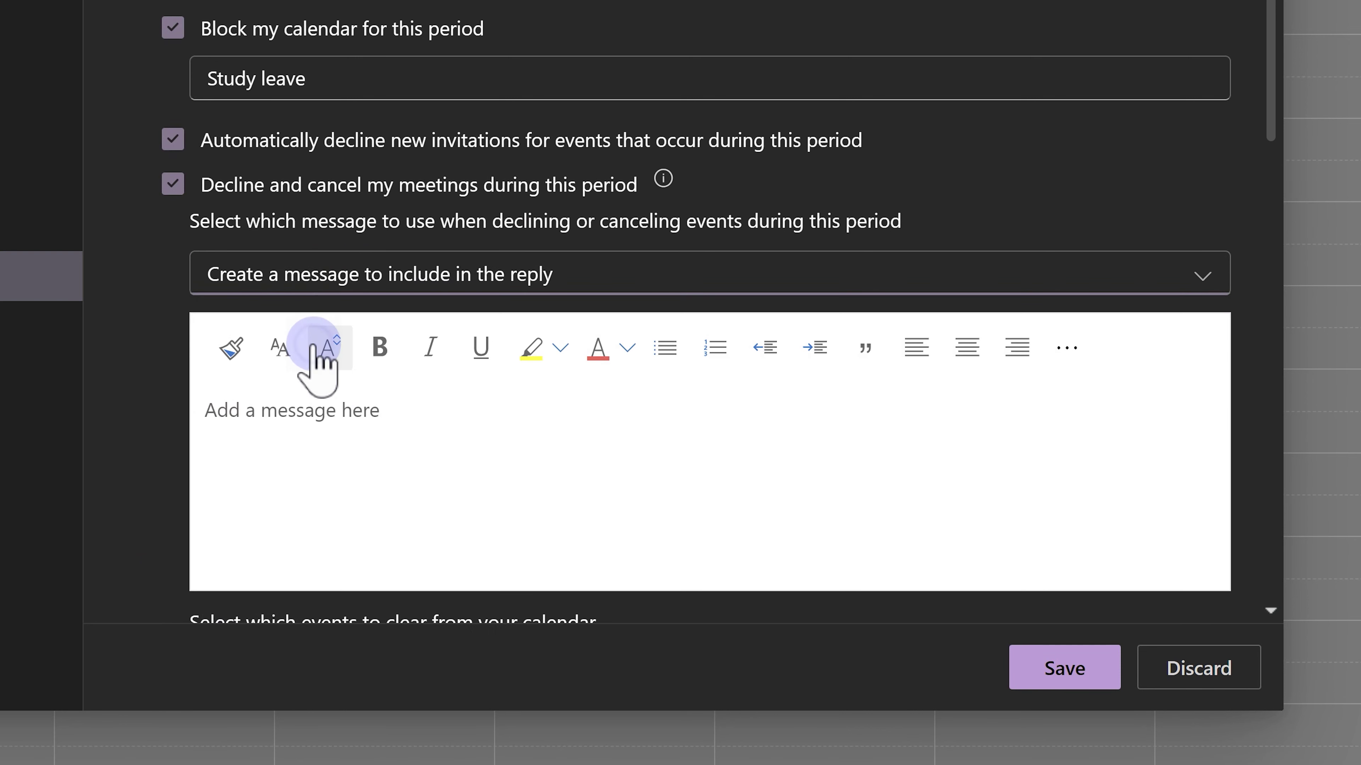
left_click(298, 418)
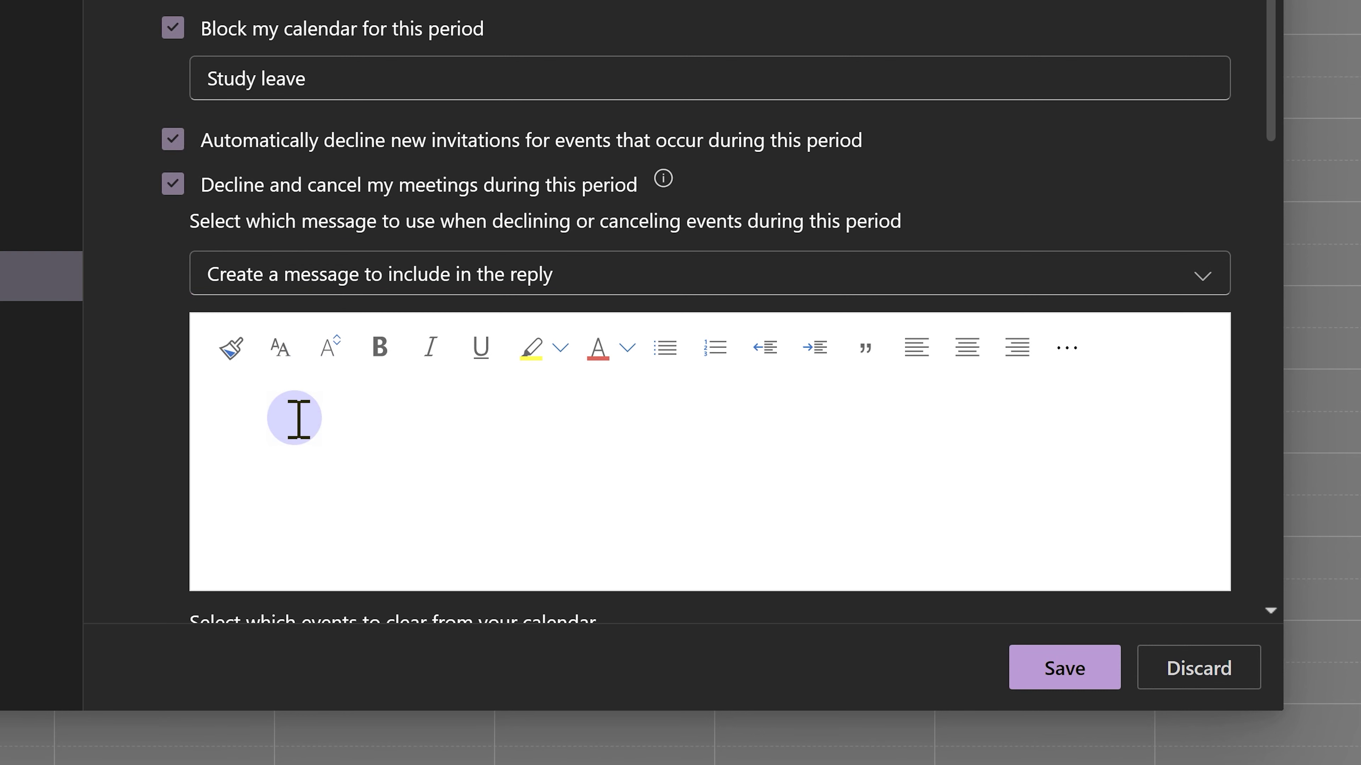
type("Different message")
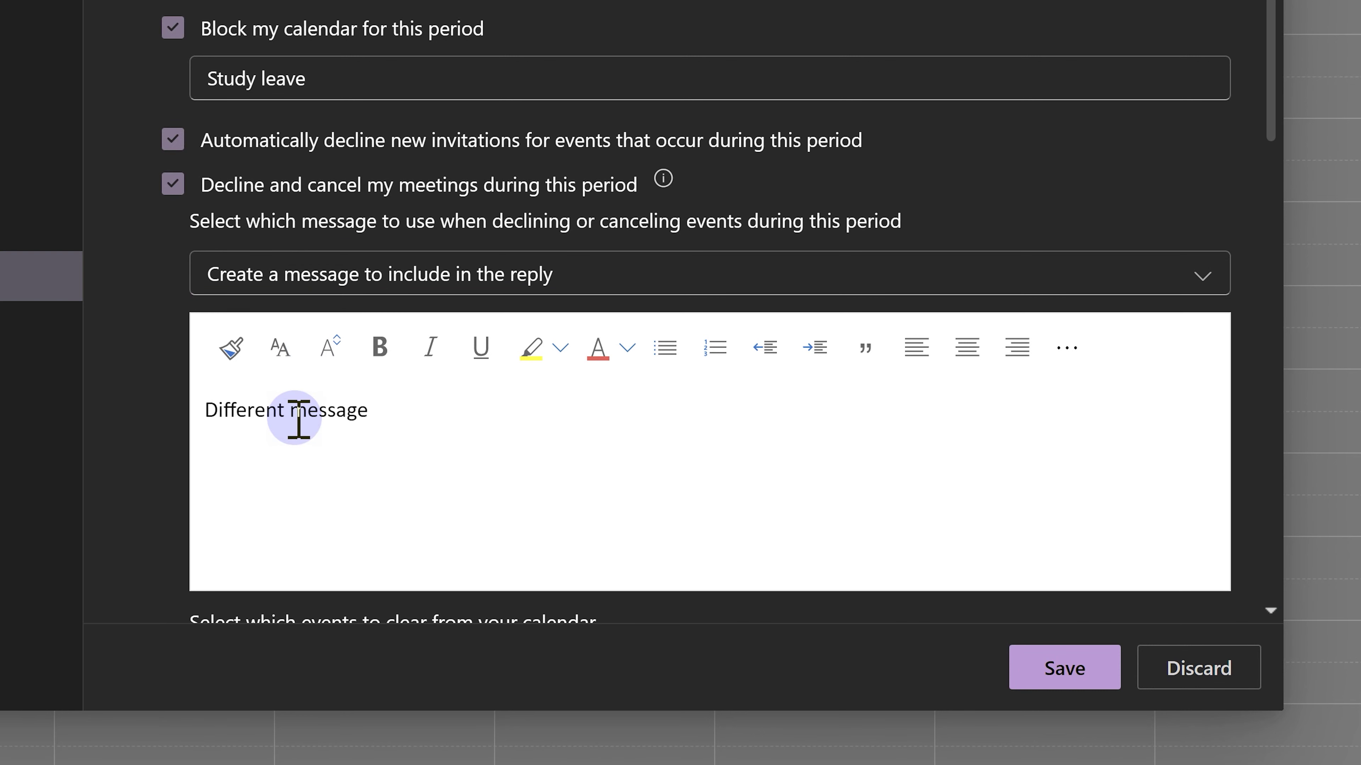
scroll(1058, 537, "down", 8)
left_click(1051, 673)
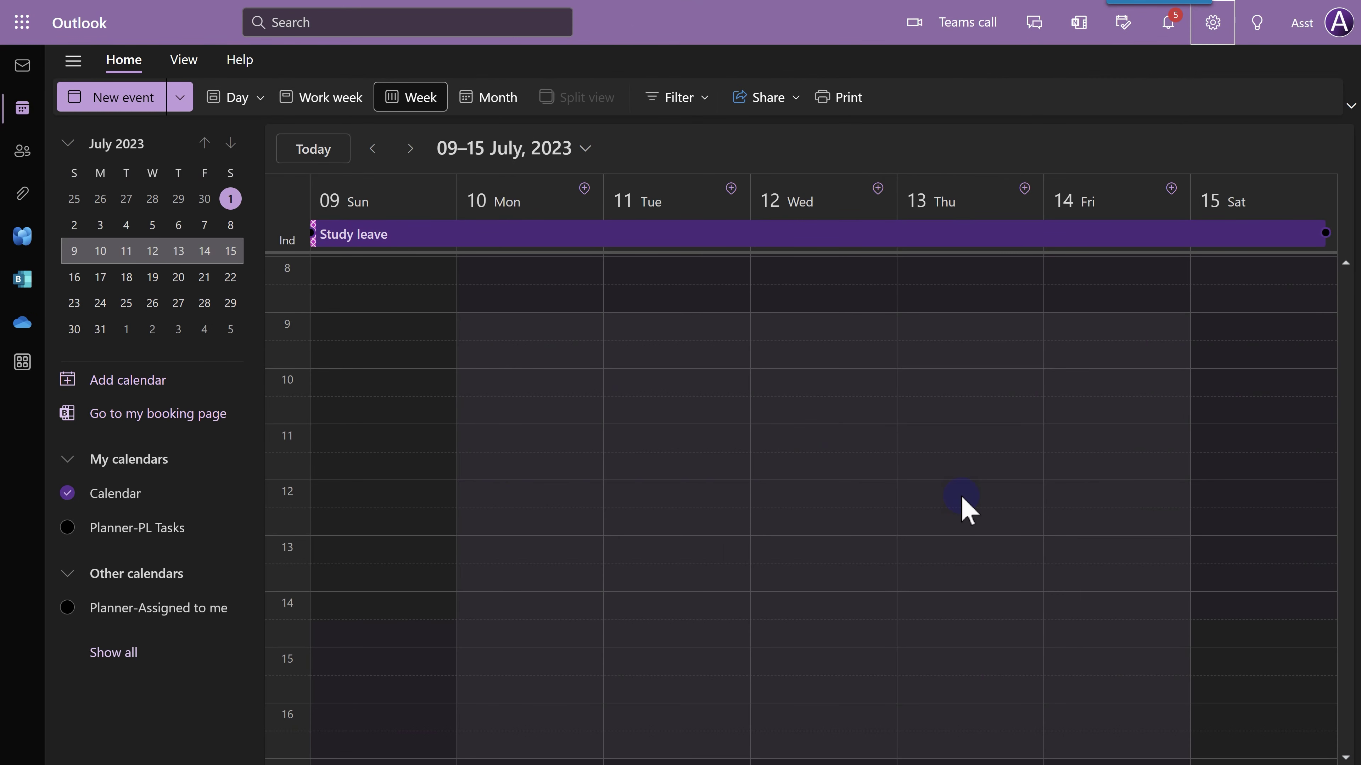
Step: Open the details of the 9–15 July Study leave calendar event
mouse_move(373, 245)
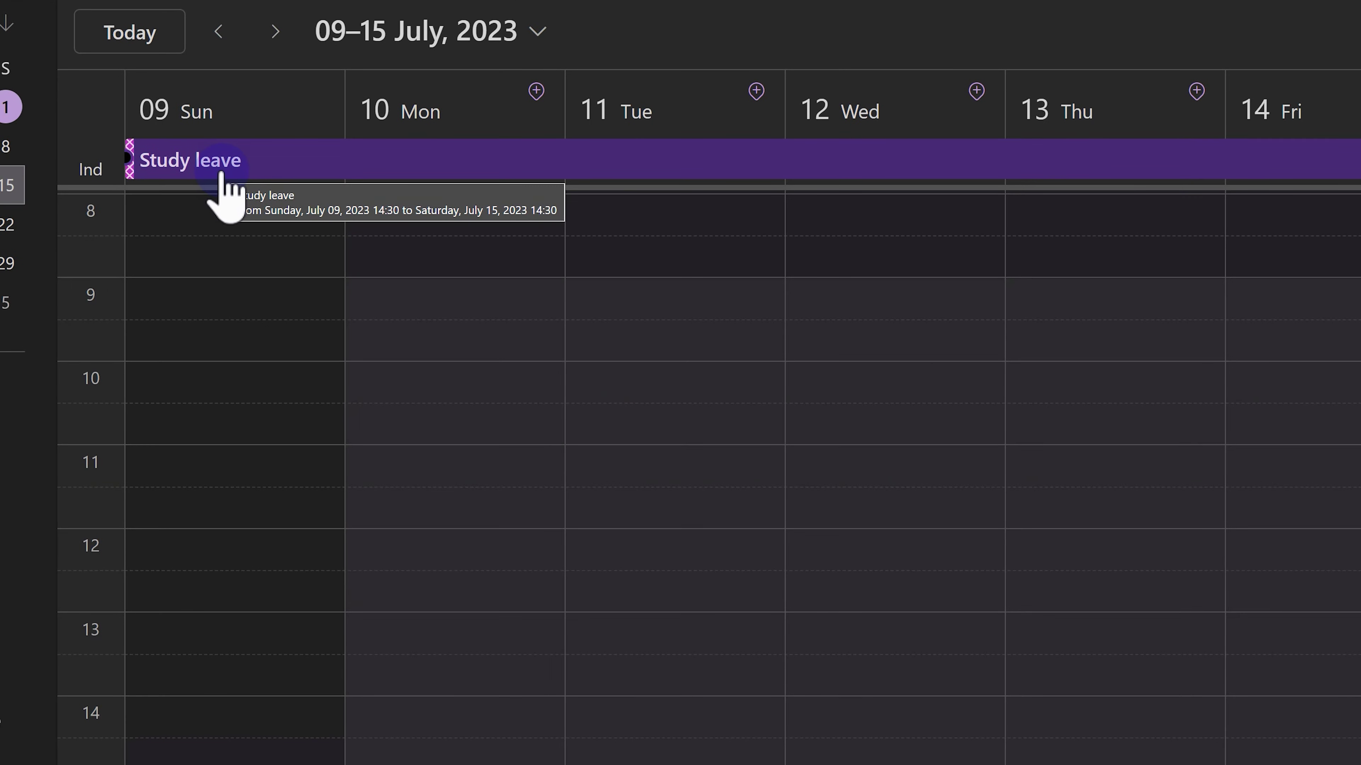
left_click(221, 170)
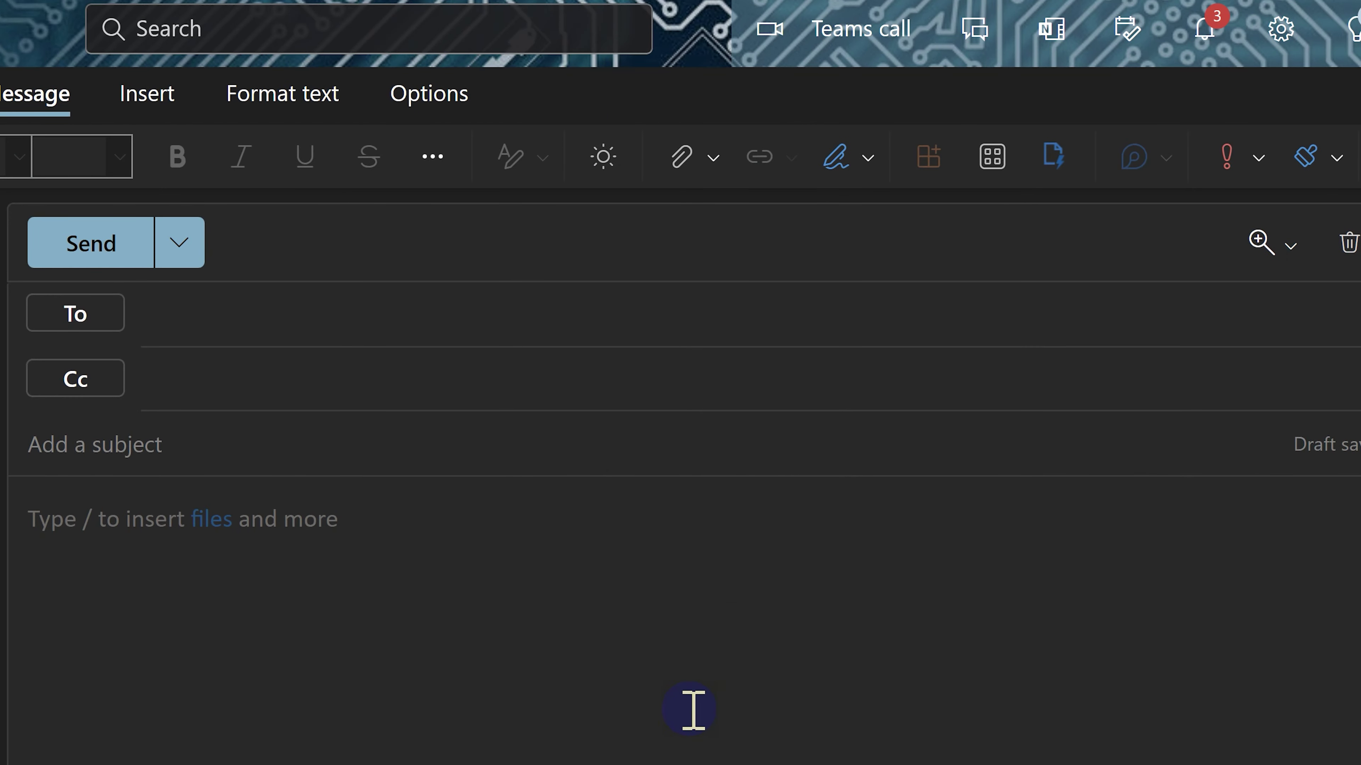
Step: Invite the assistant ('asst') to a new event, revealing their 9–15 July Study leave block
left_click(356, 330)
key("Return")
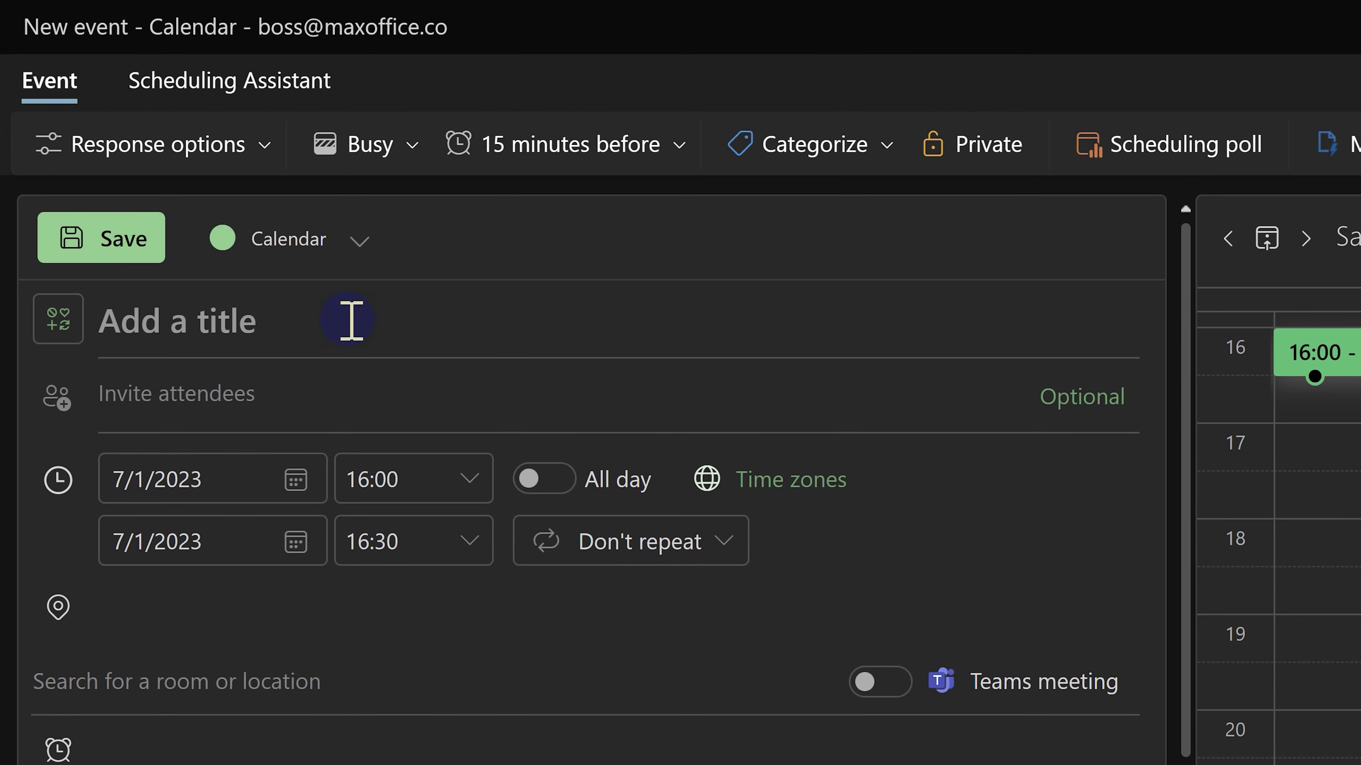
left_click(228, 397)
type("asst")
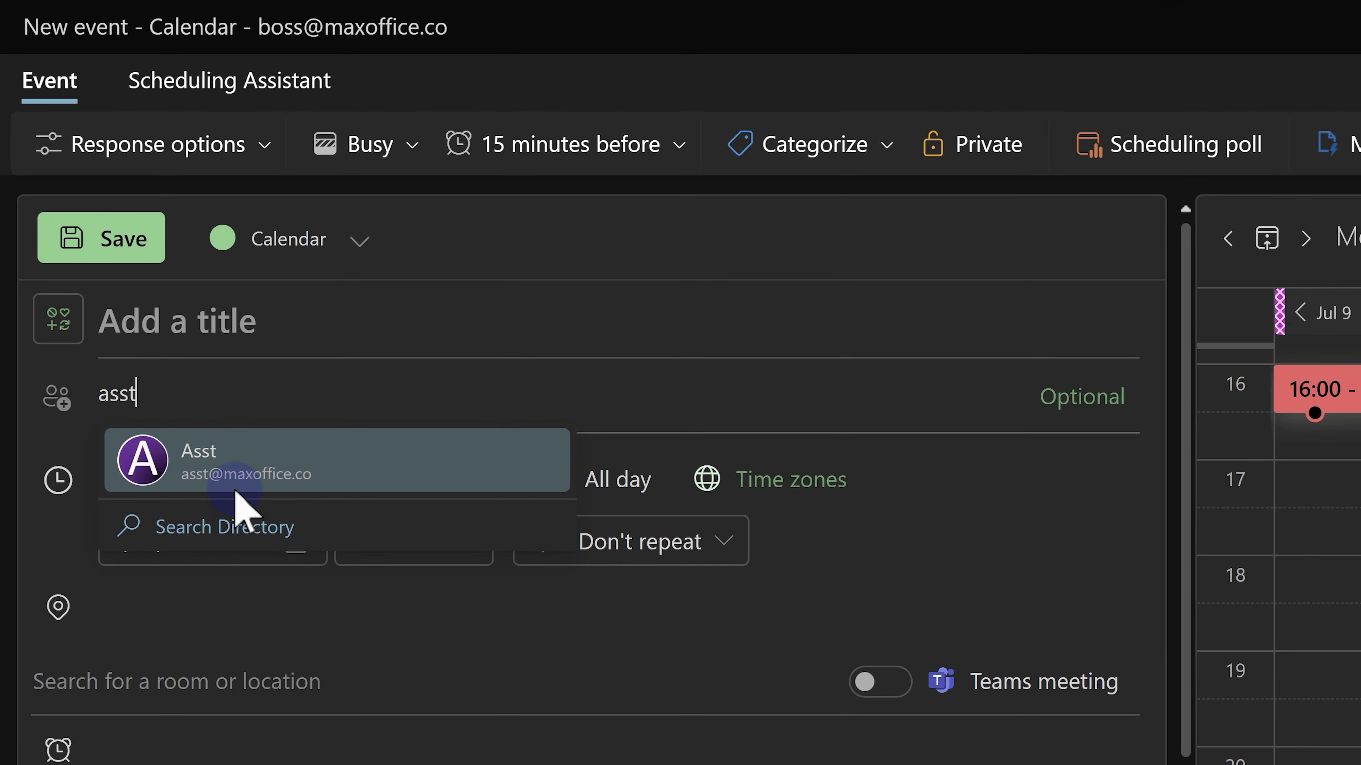
left_click(283, 482)
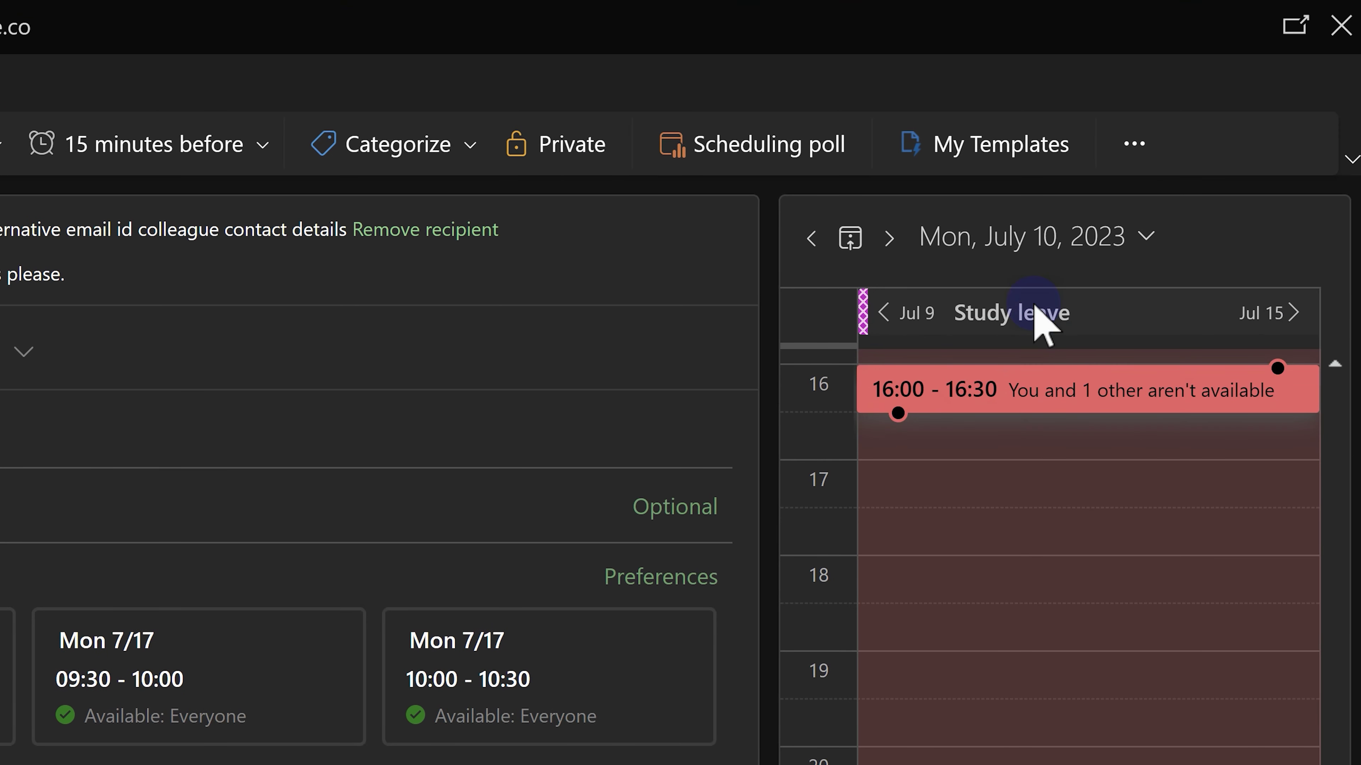
mouse_move(1040, 323)
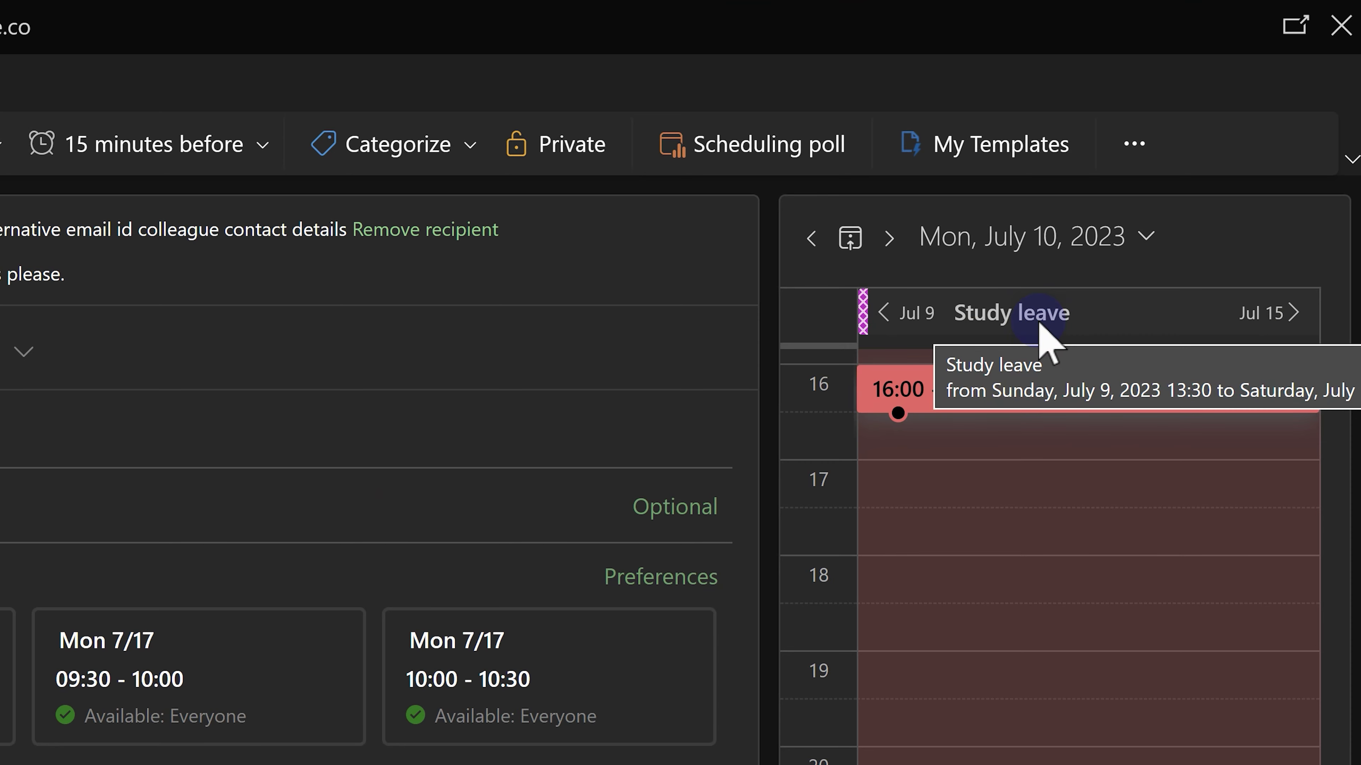